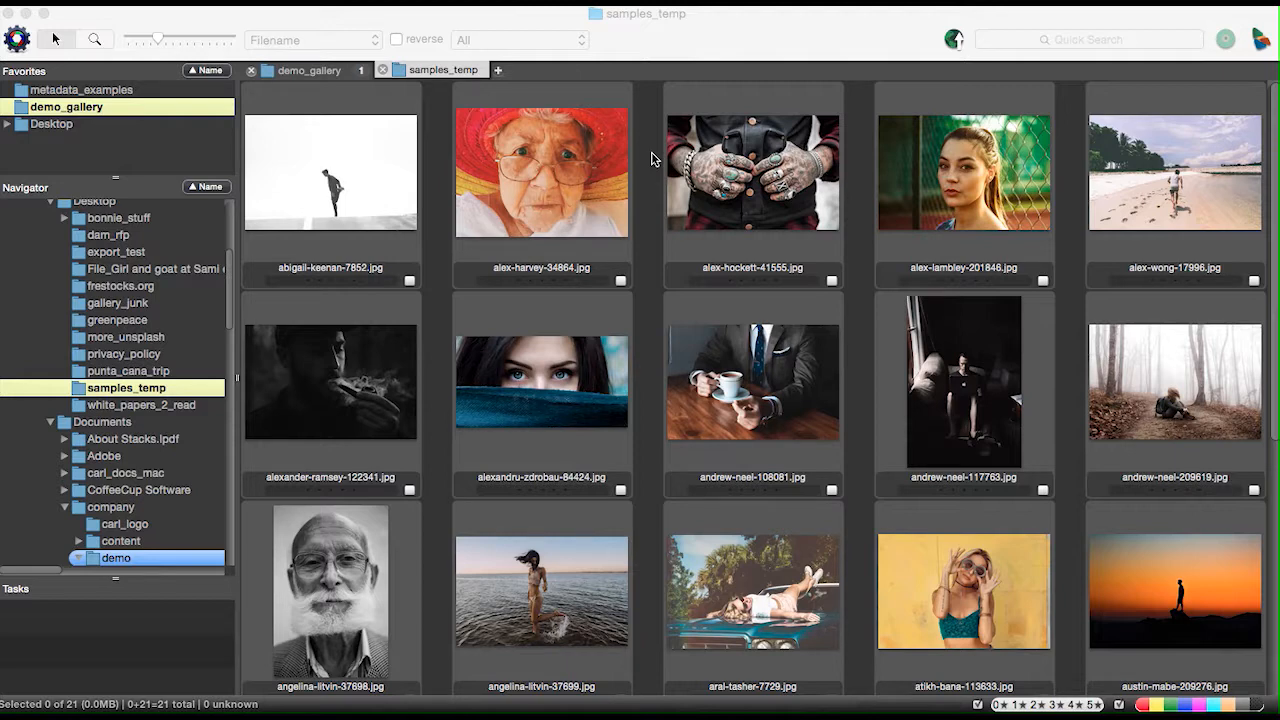
# Select the first fifteen photos in samples_temp and load the first saved template into the IPTC Stationery Pad
pyautogui.click(347, 101)
pyautogui.keyDown('super'); pyautogui.click(512, 163); pyautogui.keyUp('super')
pyautogui.moveTo(612, 221); pyautogui.dragTo(1135, 543)
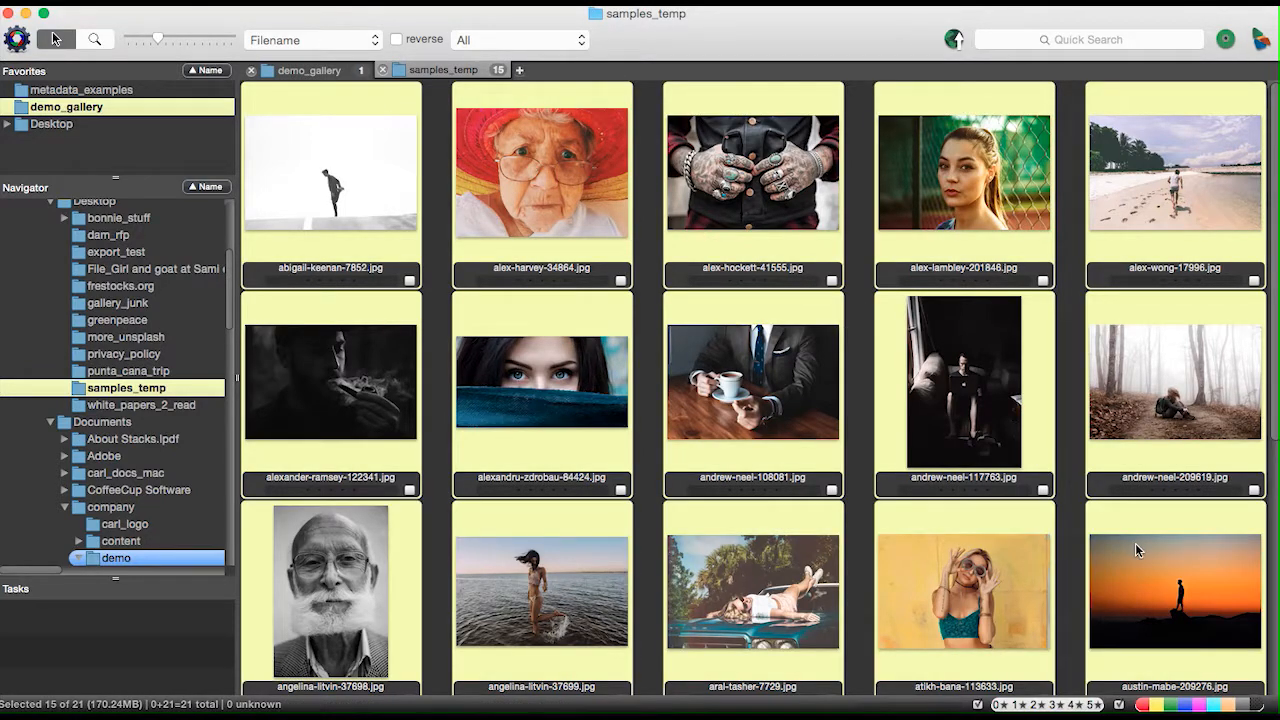
pyautogui.press('super+i')
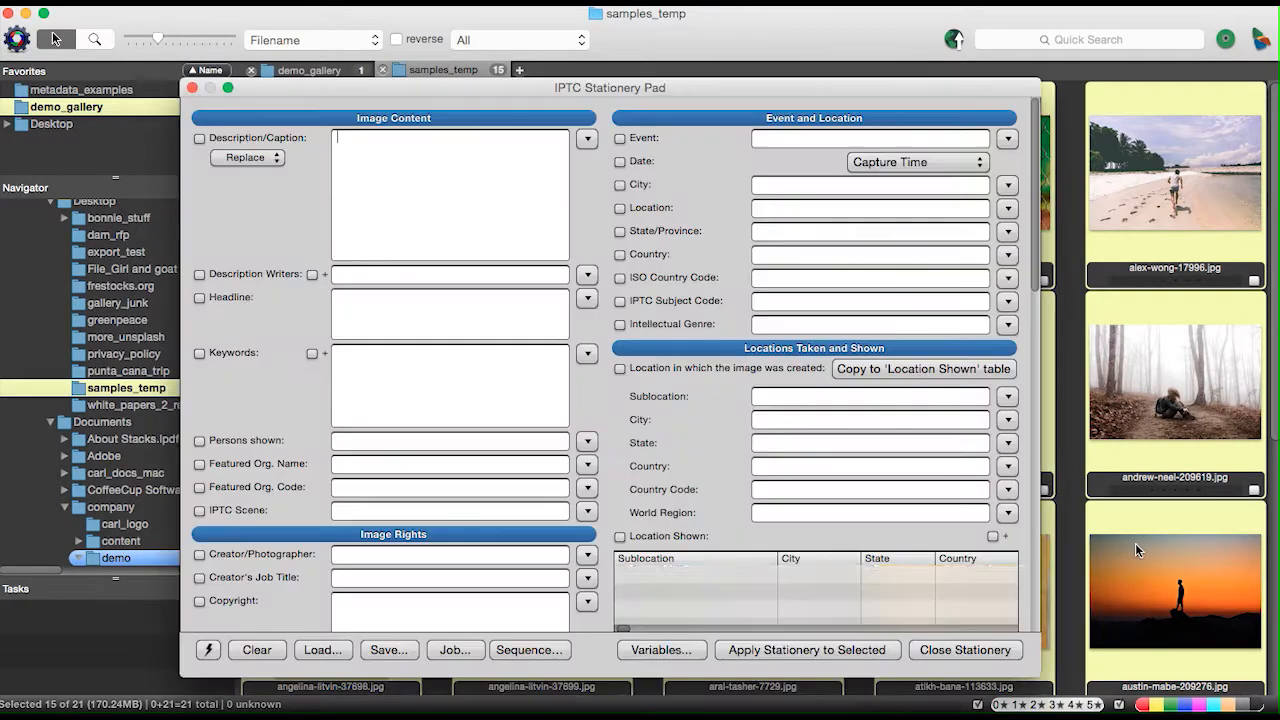
pyautogui.click(208, 649)
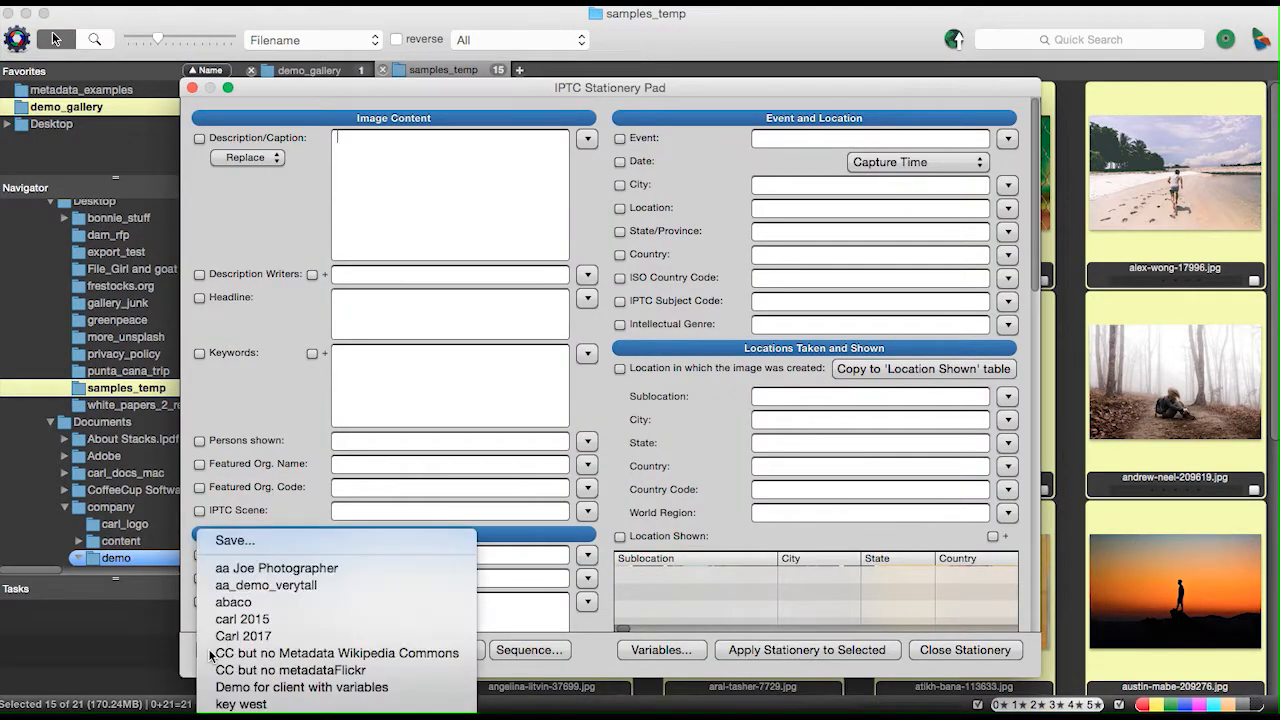
pyautogui.click(255, 571)
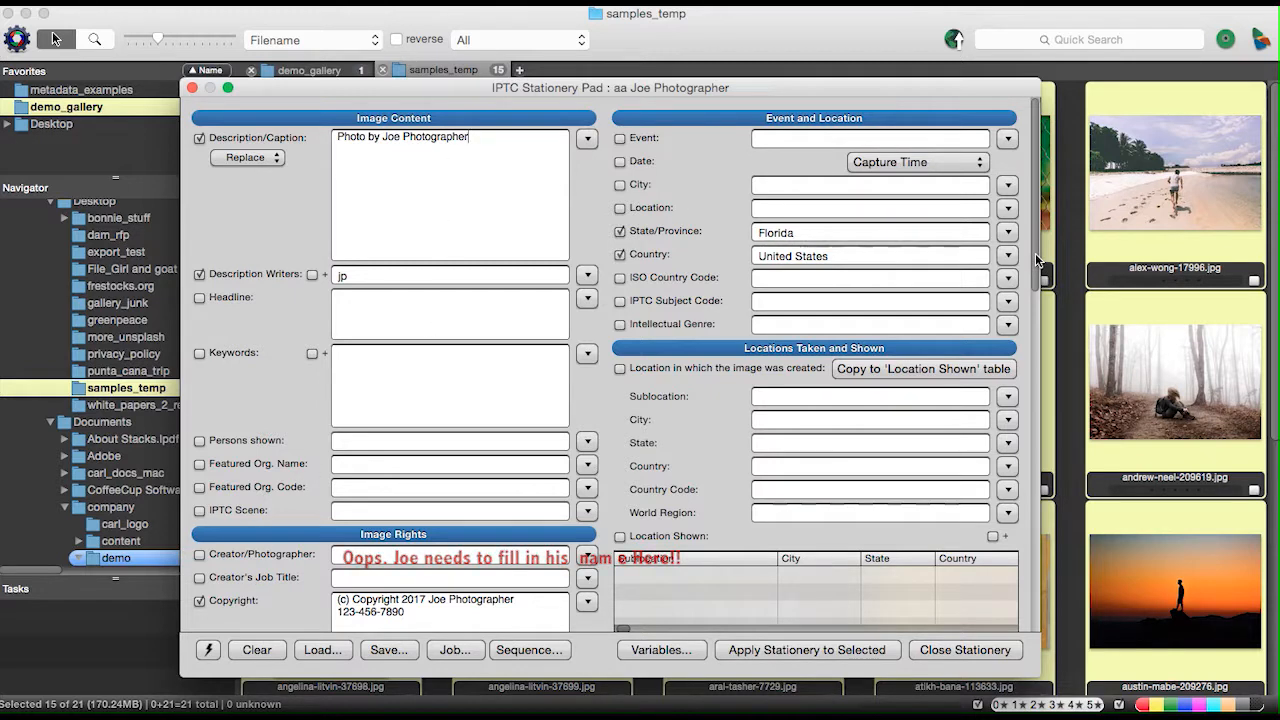
# Review the loaded template's copyright, usage and location fields, and apply the stationery to the selected photos
pyautogui.moveTo(1035, 253); pyautogui.dragTo(1036, 369)
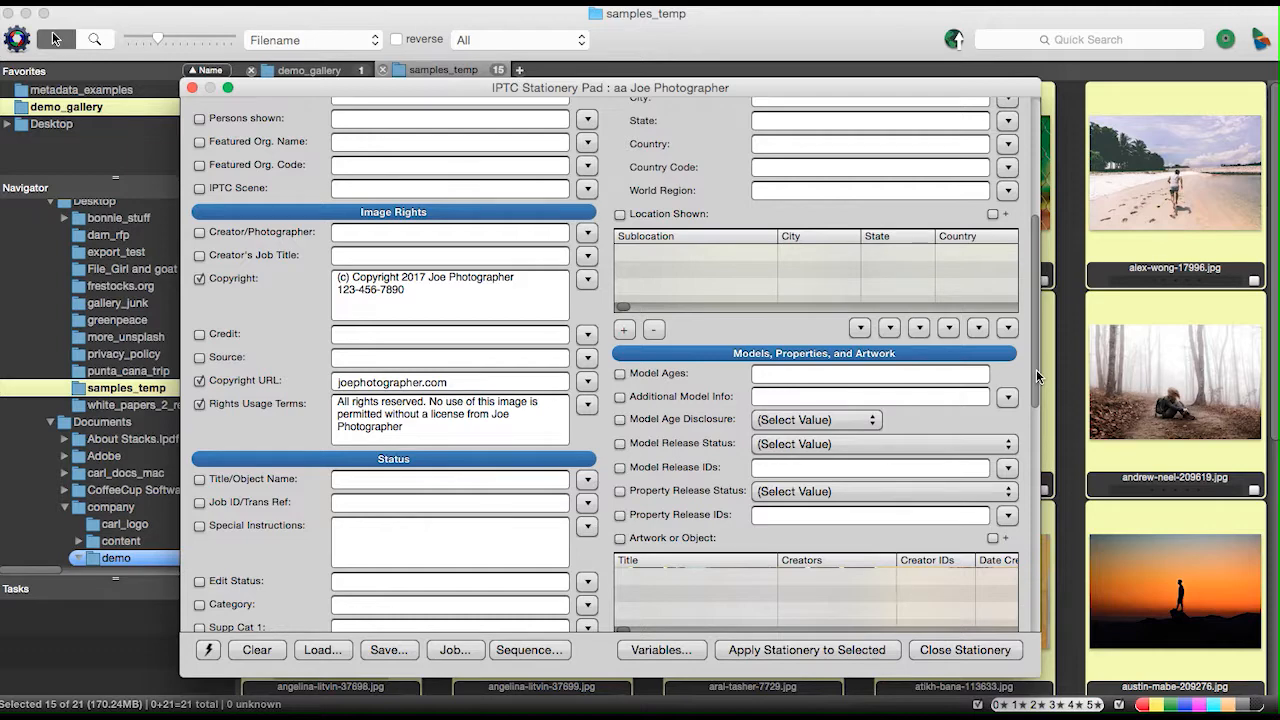
pyautogui.moveTo(1036, 369); pyautogui.dragTo(1032, 401)
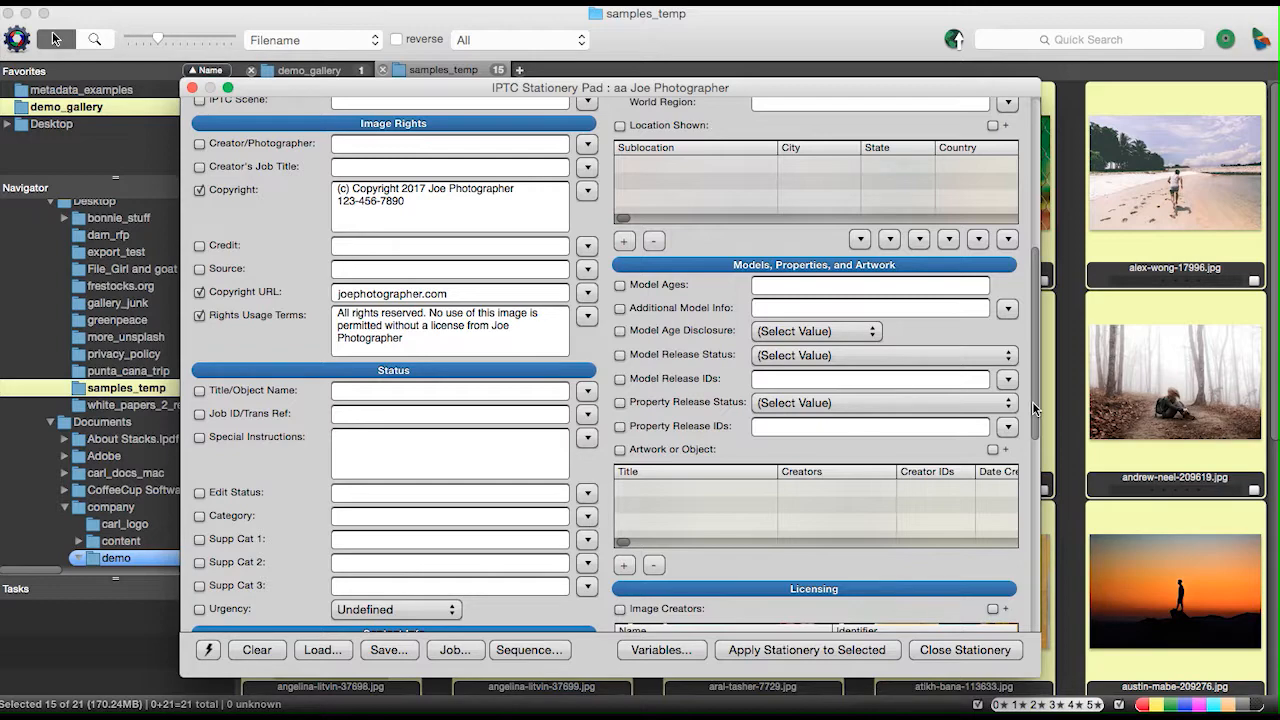
pyautogui.moveTo(1032, 401); pyautogui.dragTo(1029, 217)
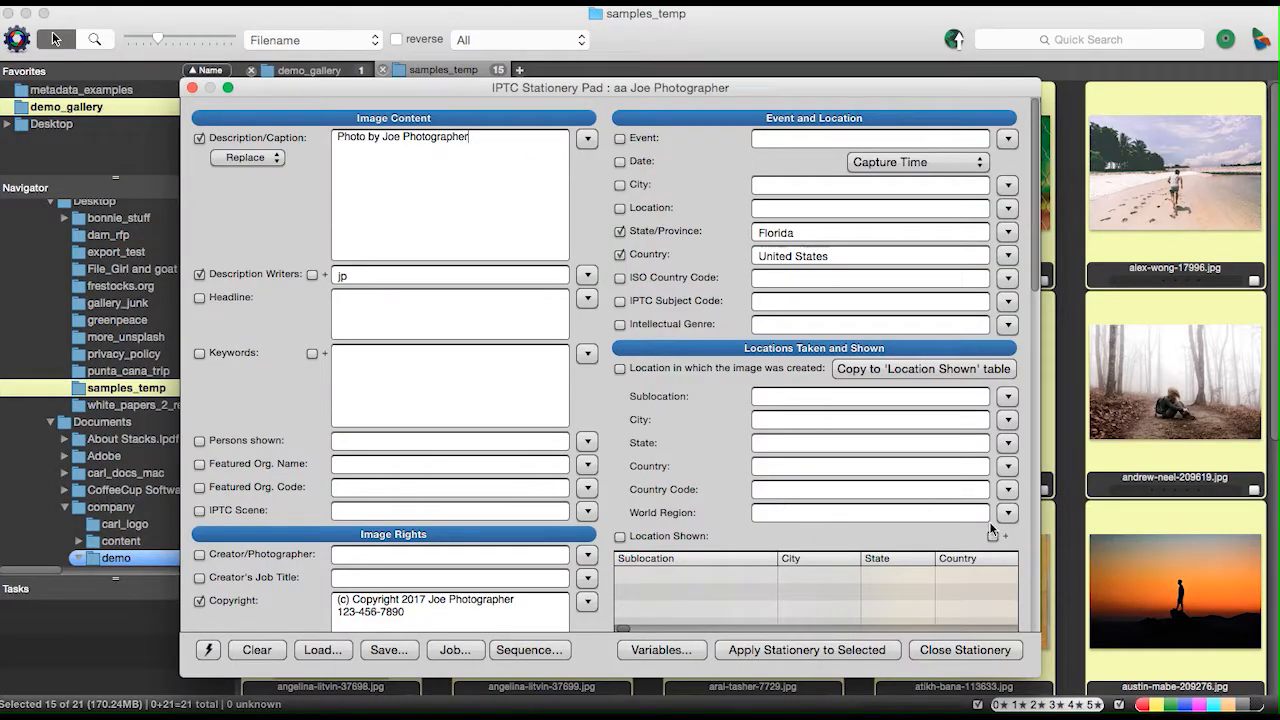
pyautogui.click(792, 648)
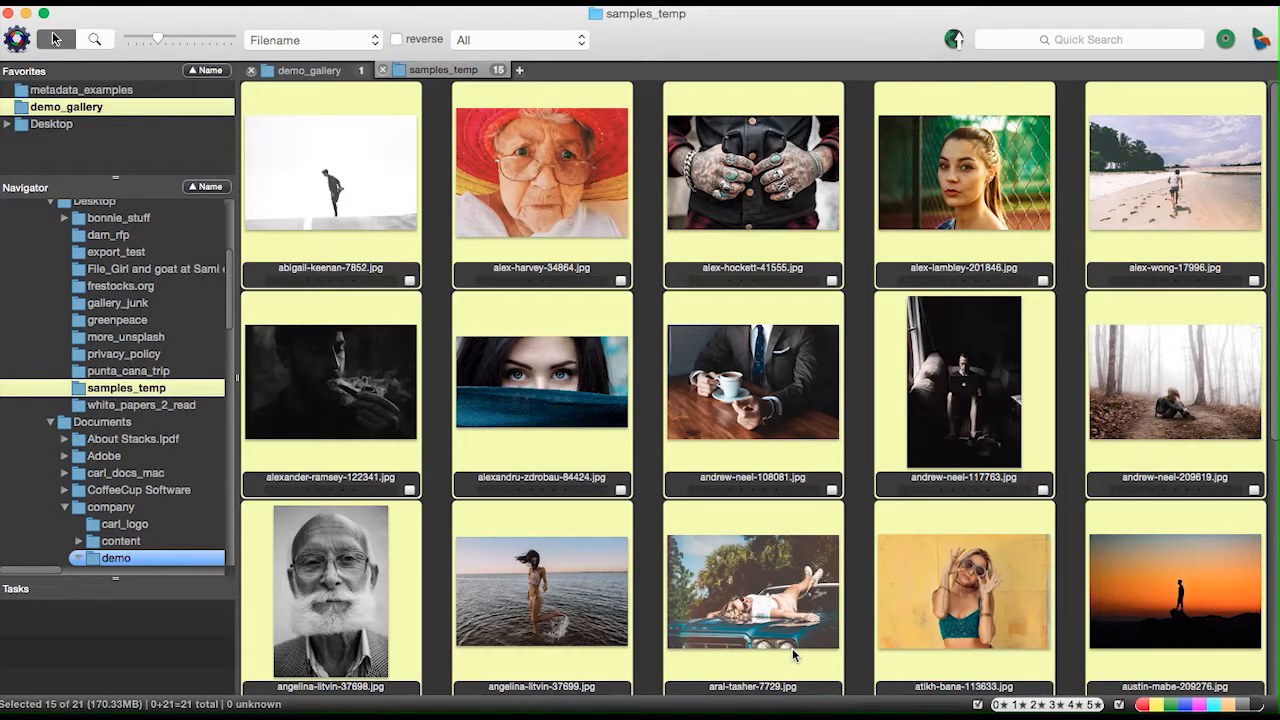
# Check the applied caption and copyright in the first photo's IPTC info, leaving it without saving
pyautogui.press('super+i')
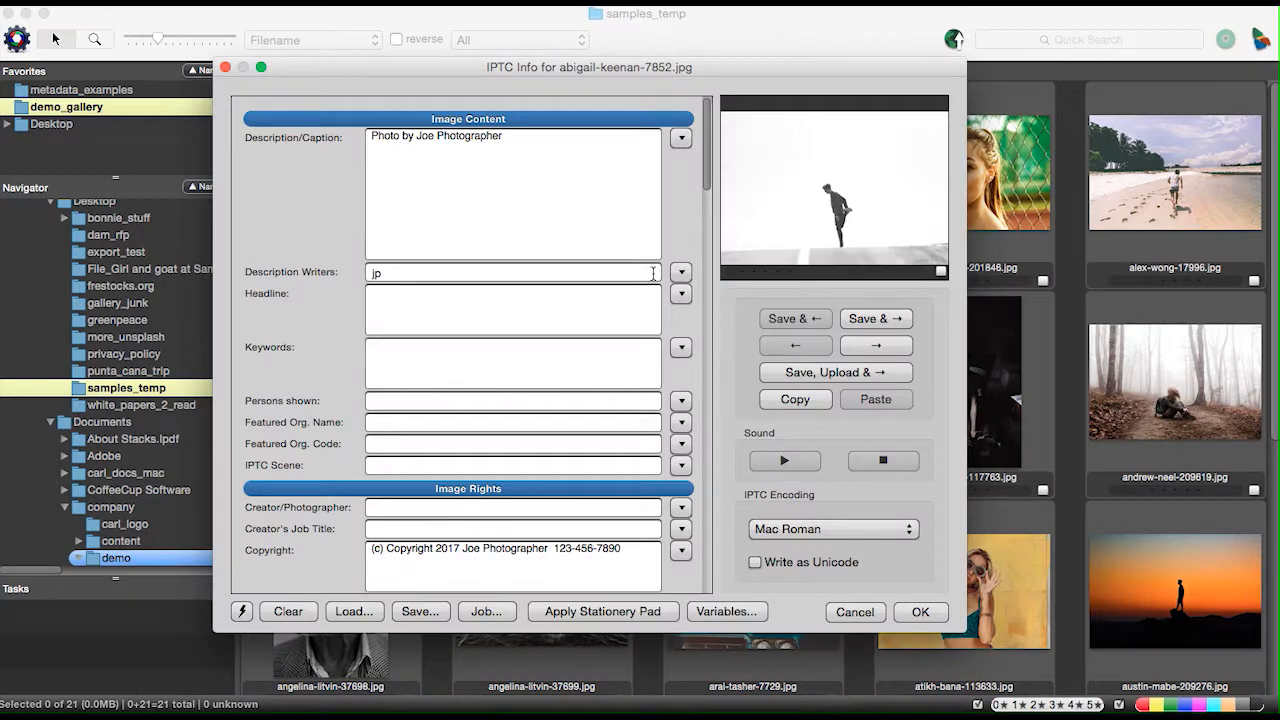
pyautogui.moveTo(707, 143)
pyautogui.mouseDown()
pyautogui.moveTo(708, 600)
pyautogui.moveTo(706, 155)
pyautogui.mouseUp()
pyautogui.click(853, 612)
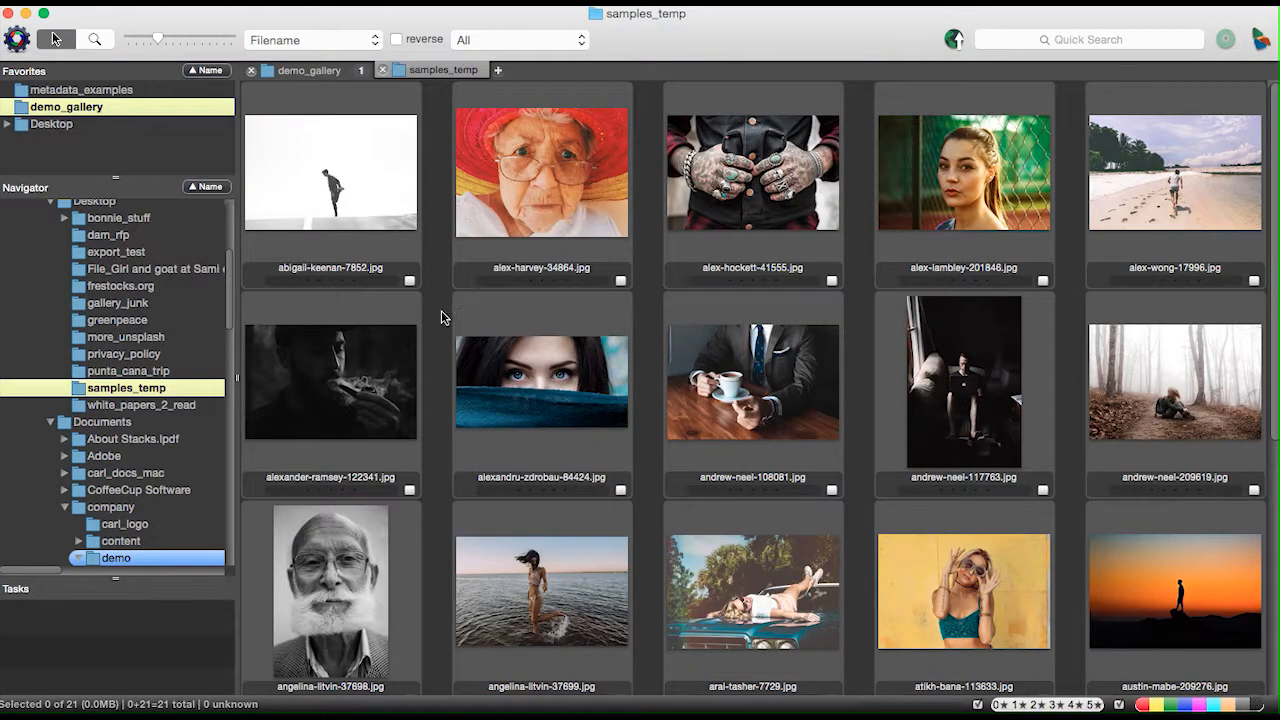
# Reselect the first fifteen photos and clear all fields of the IPTC Stationery Pad
pyautogui.moveTo(349, 124)
pyautogui.moveTo(335, 107); pyautogui.dragTo(1135, 551)
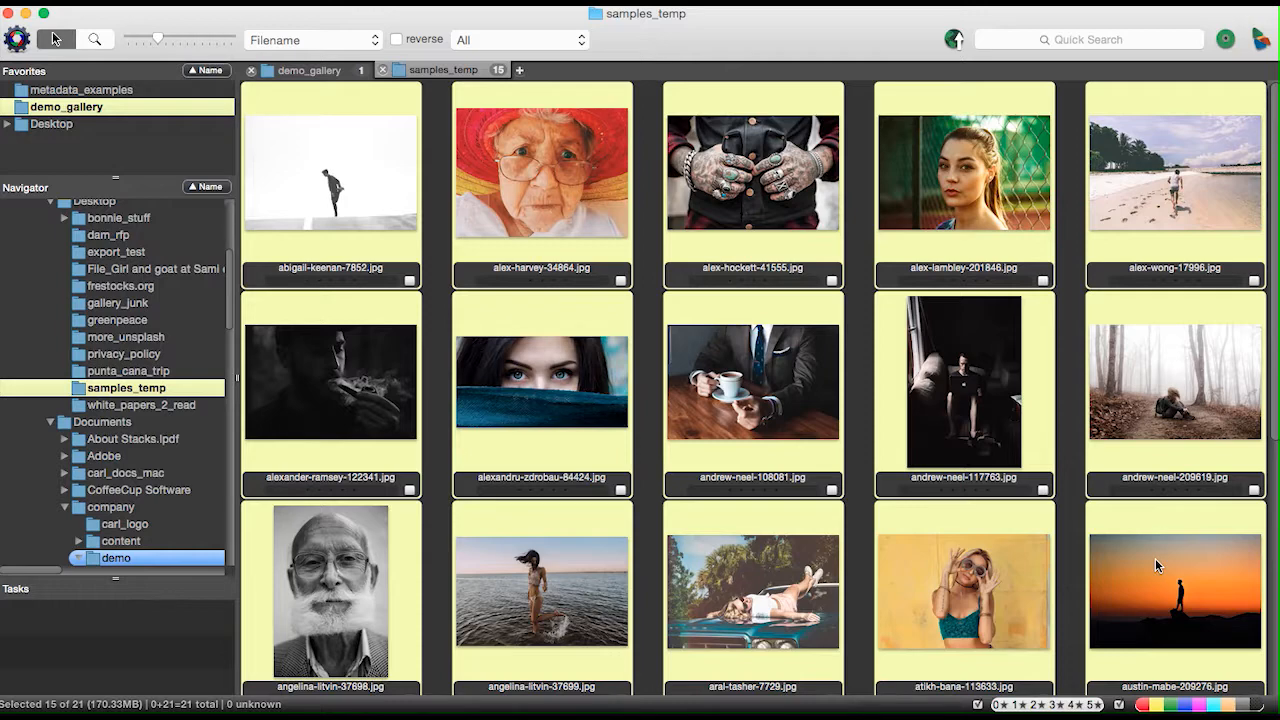
pyautogui.press('super+i')
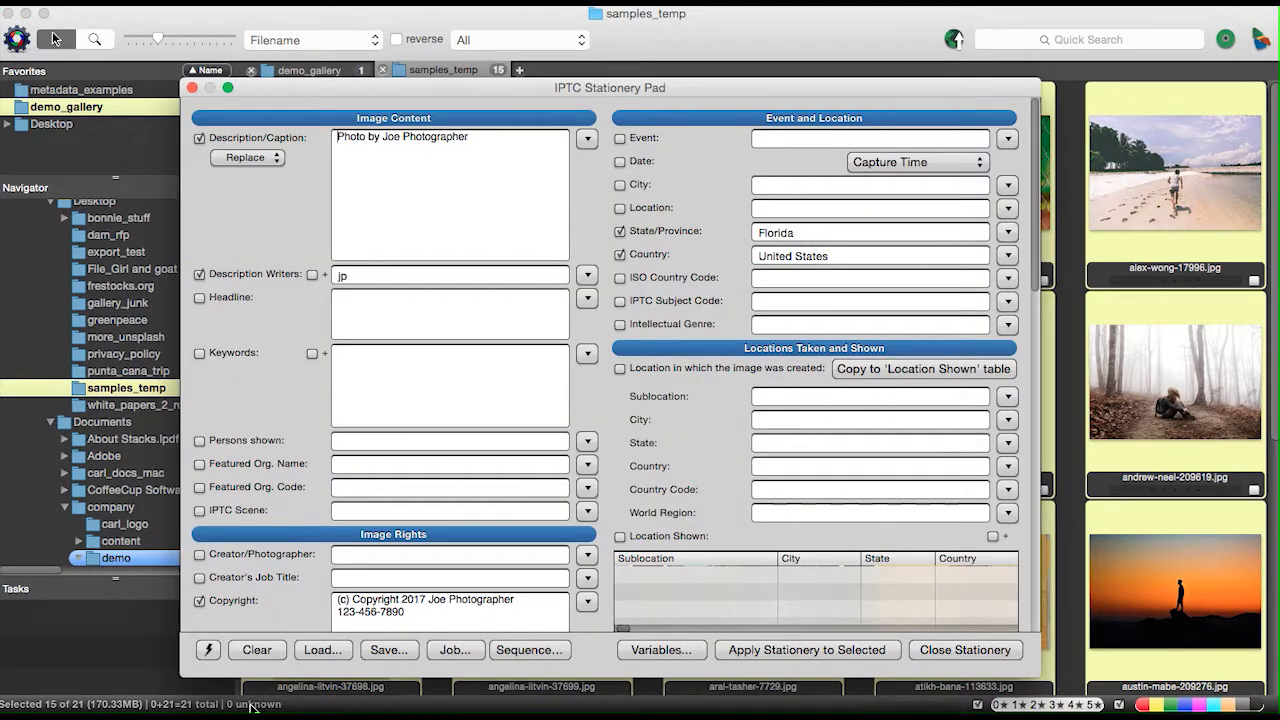
pyautogui.click(255, 650)
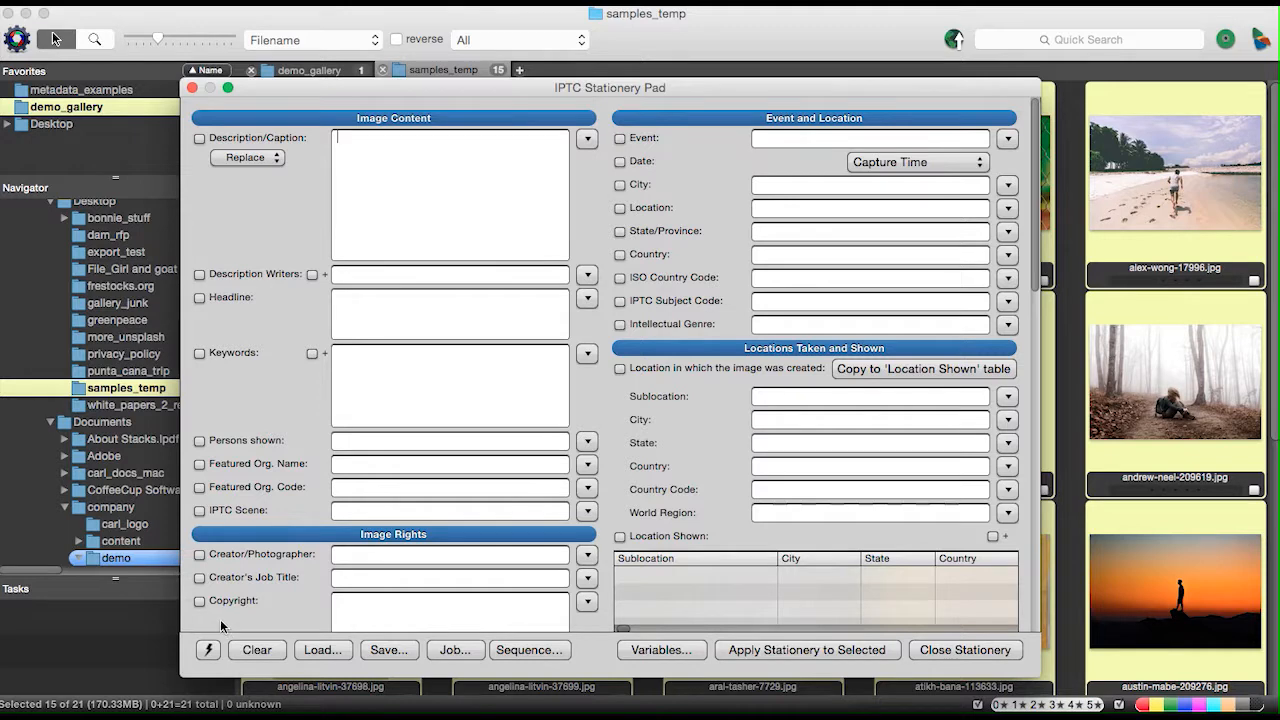
# Prefix the selected photos' captions with "These photos were found wandering the internet. They would be happier if they had proper metadata."
pyautogui.click(260, 160)
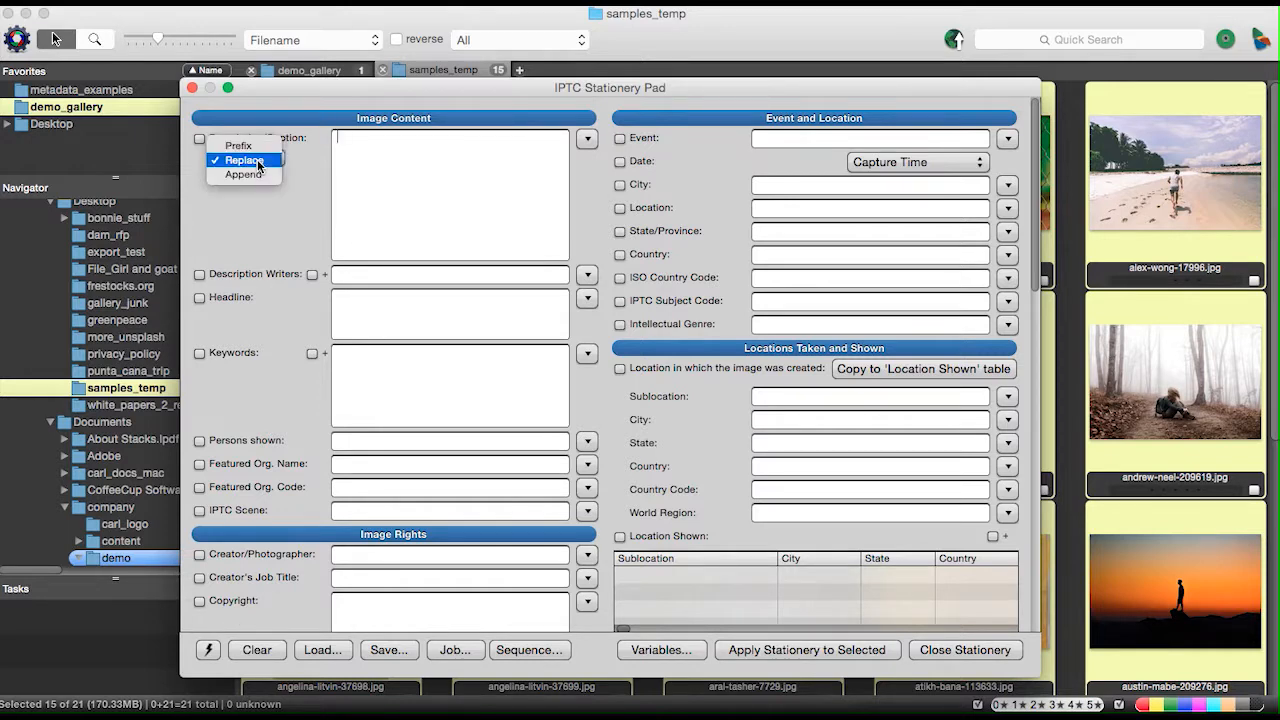
pyautogui.click(243, 146)
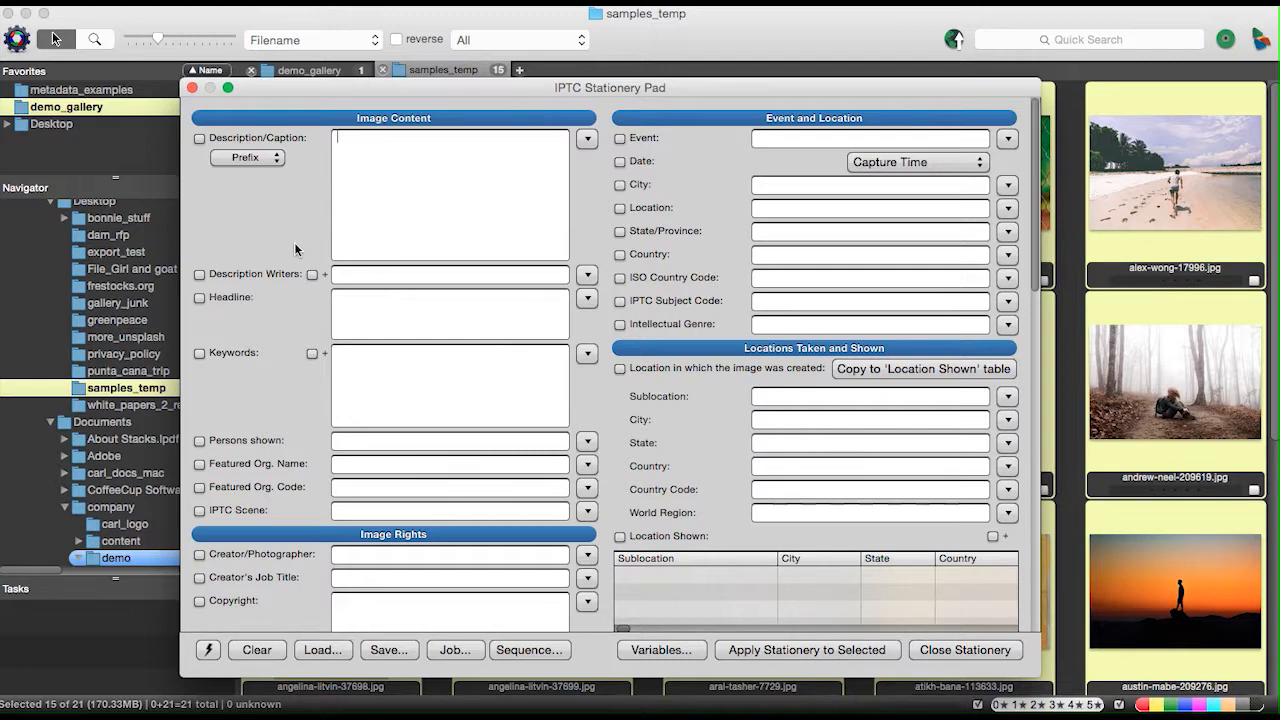
pyautogui.write('These photos were found wnadering the internet. ')
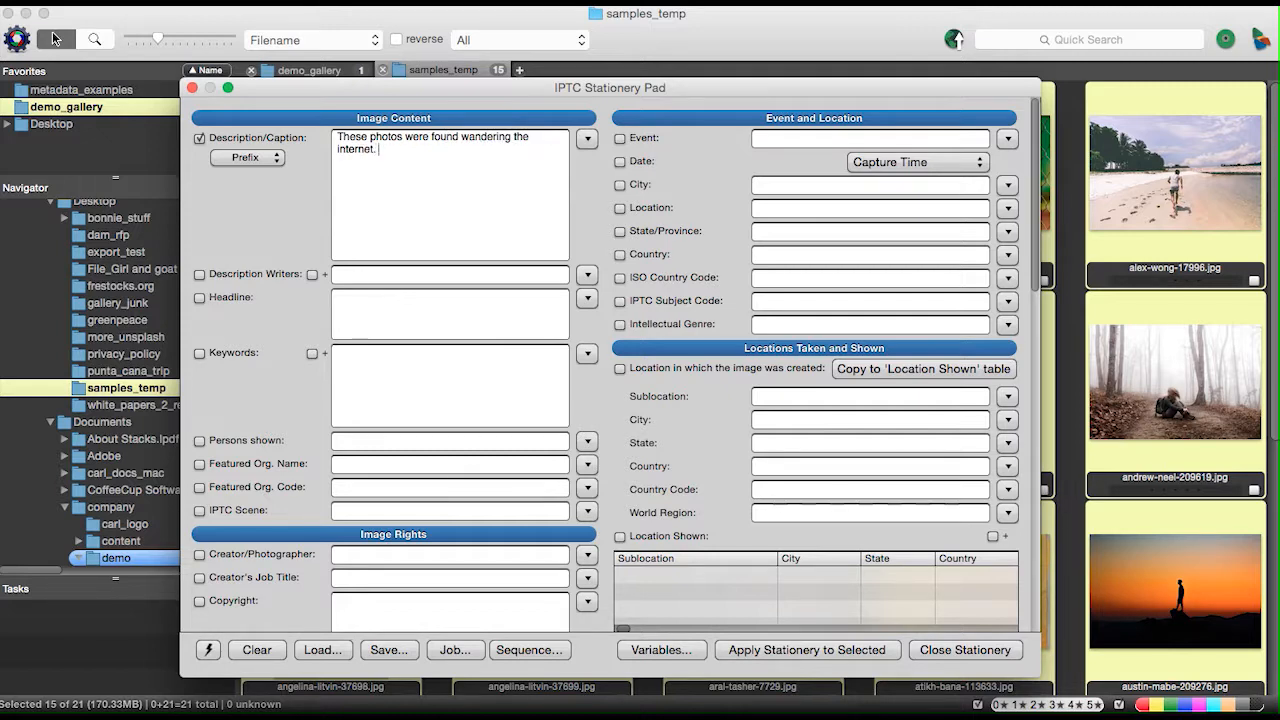
pyautogui.write('They would be happier')
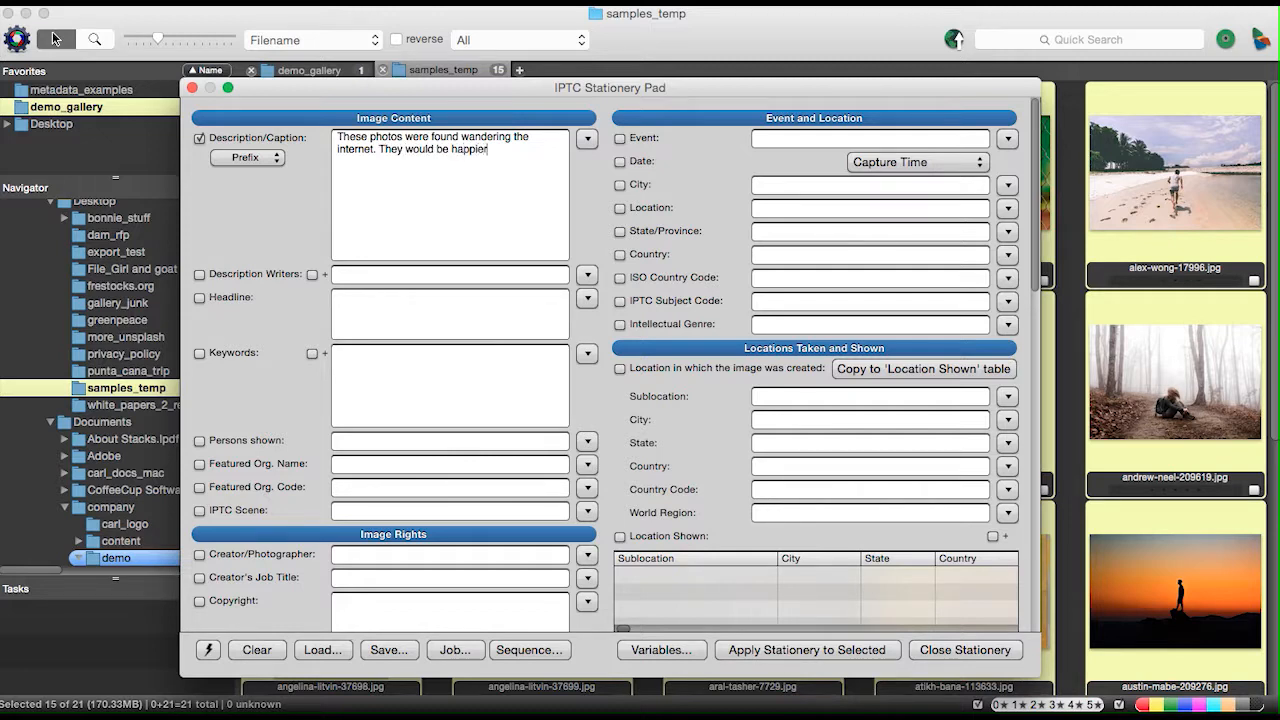
pyautogui.write(' if they had proper meta')
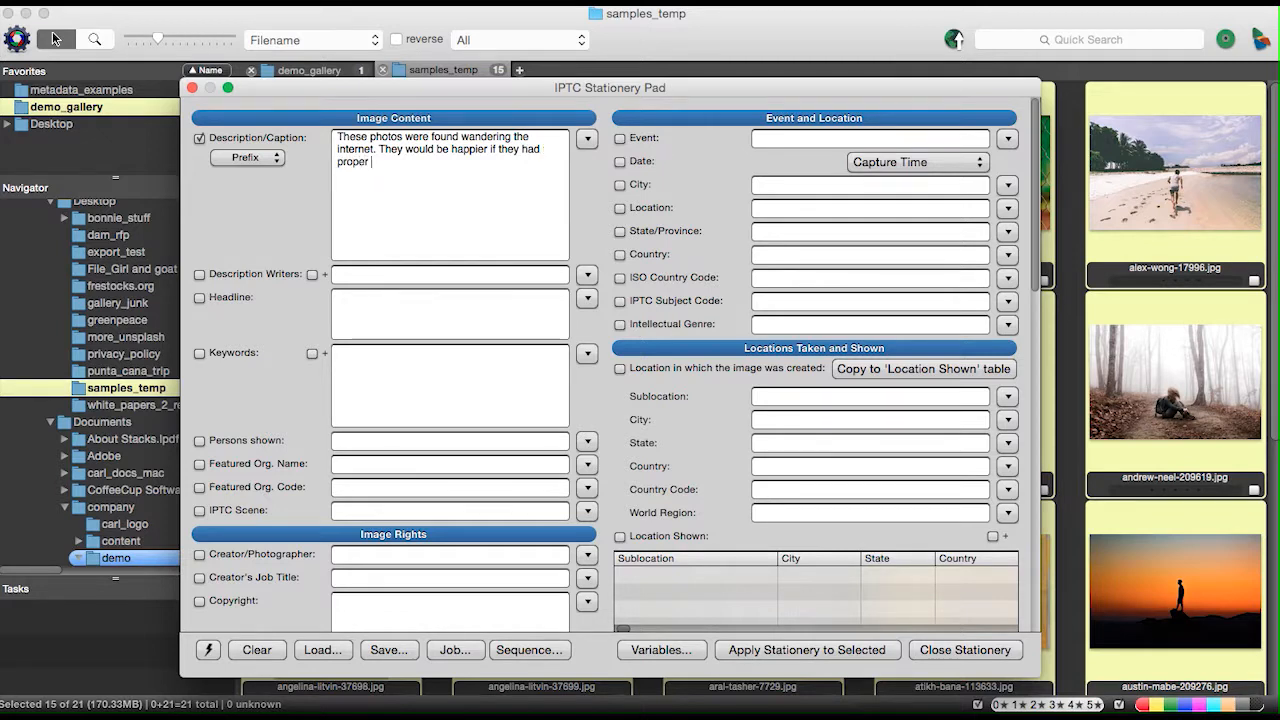
pyautogui.write('data.')
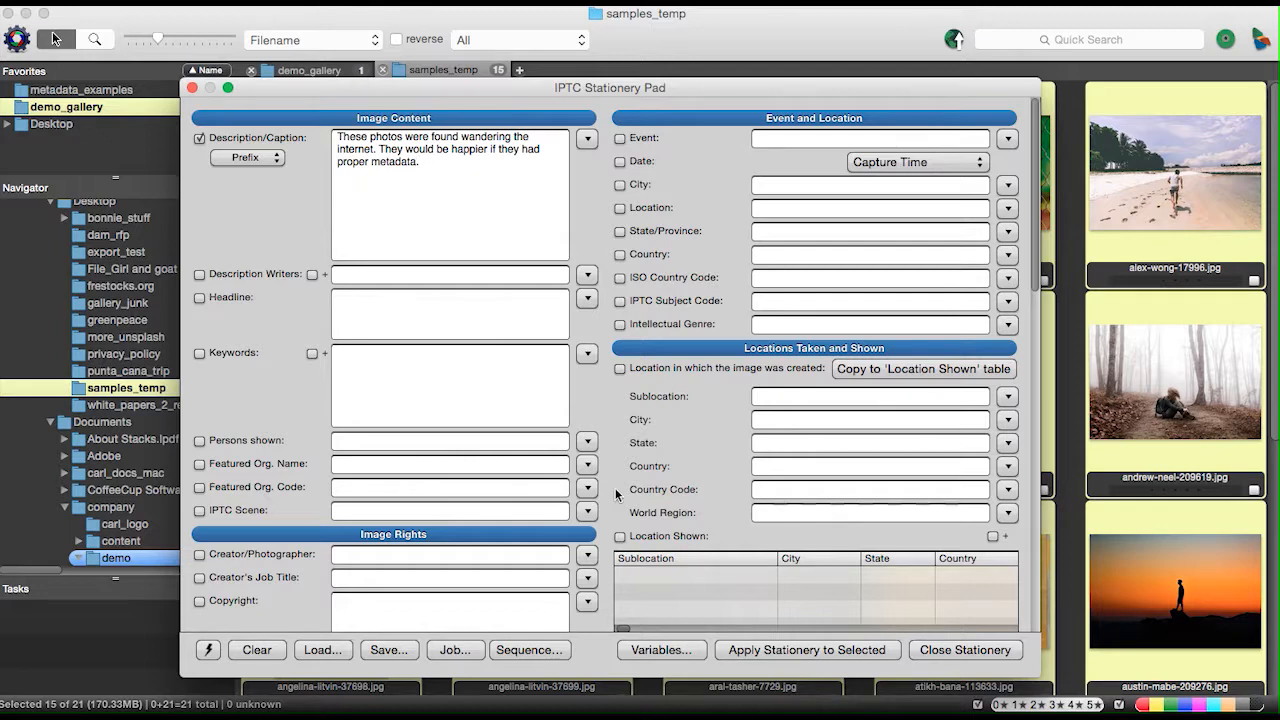
pyautogui.click(766, 652)
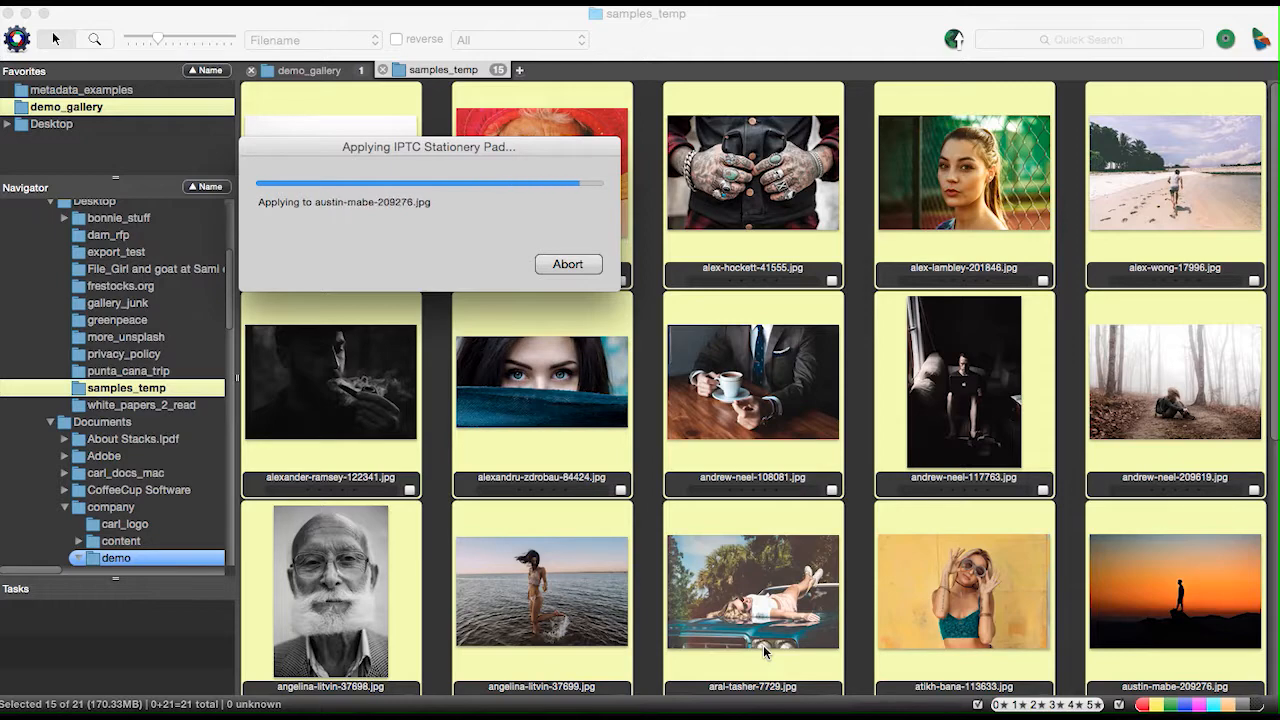
# Insert "This lady is very concerned that she's not identified. " at the start of the caption for the photo of the woman in the red hat
pyautogui.click(650, 285)
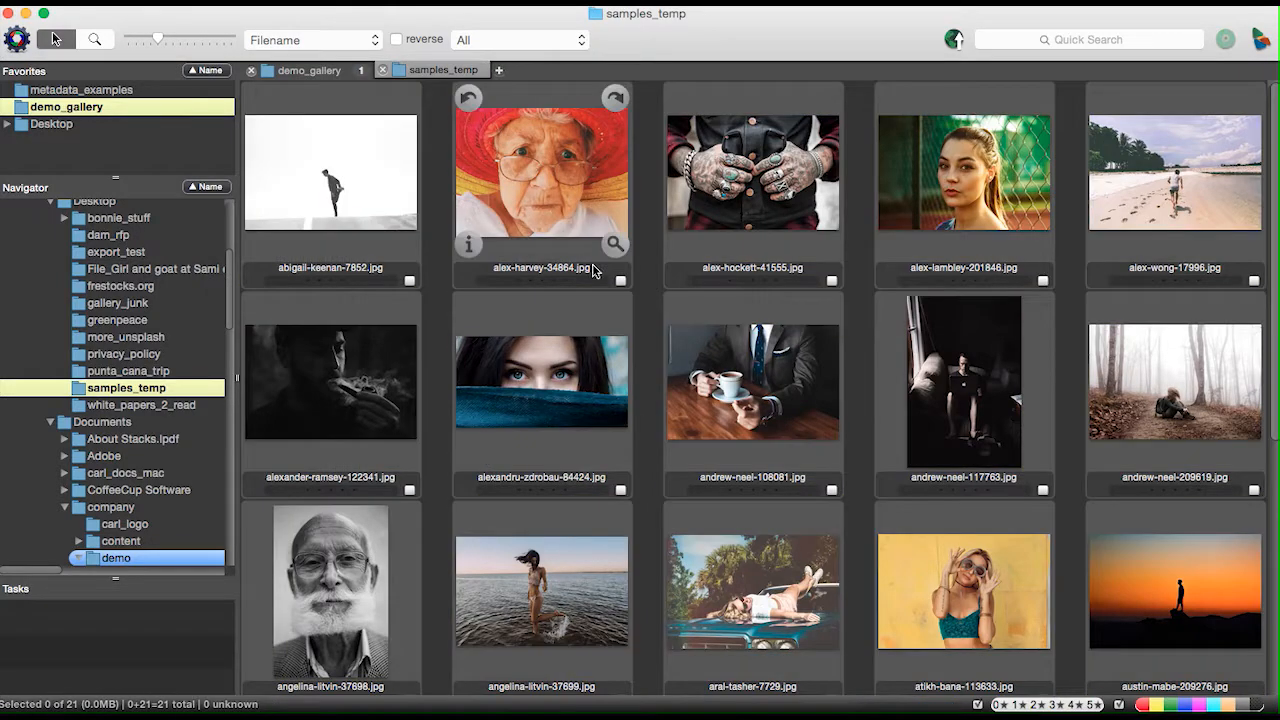
pyautogui.click(468, 245)
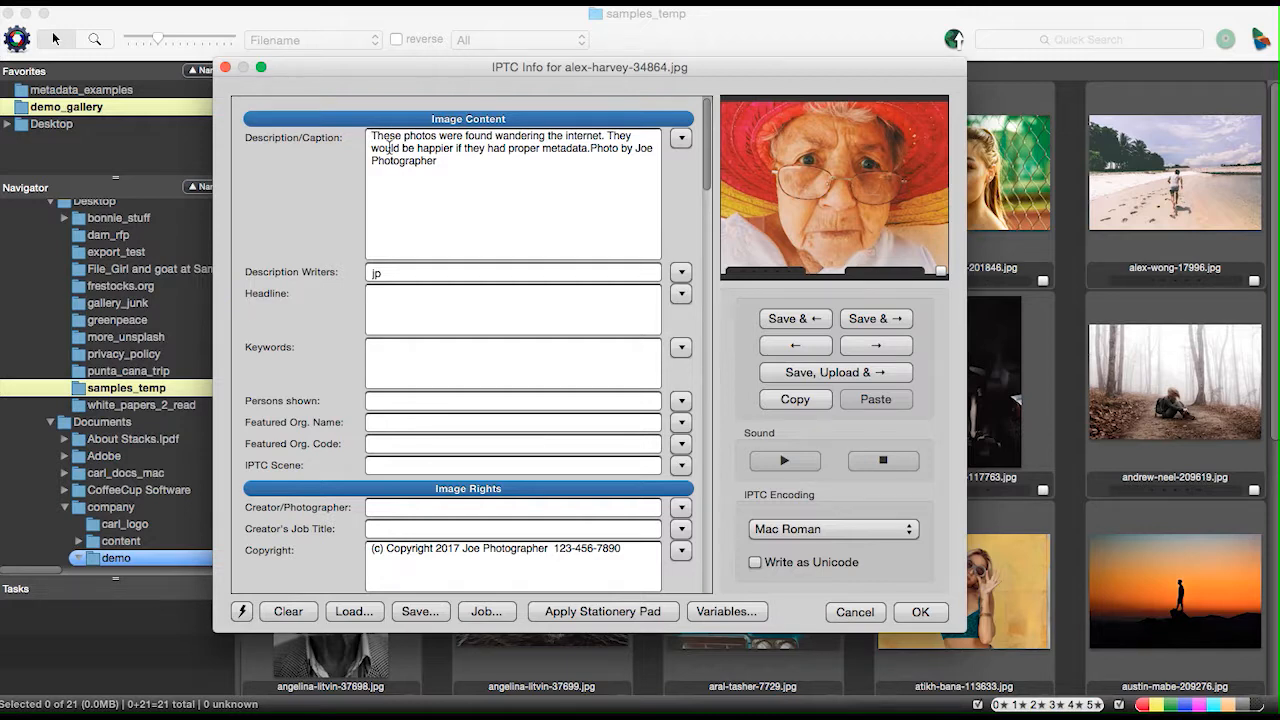
pyautogui.write('This lady')
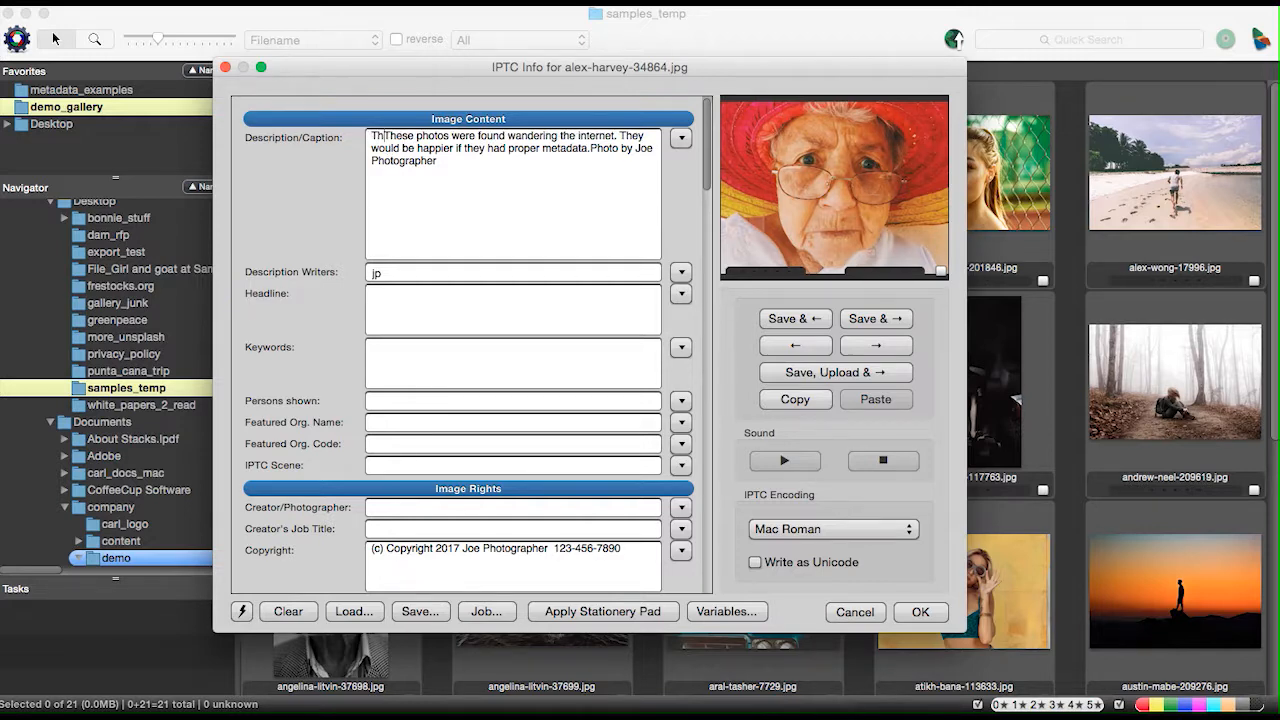
pyautogui.write(' is very')
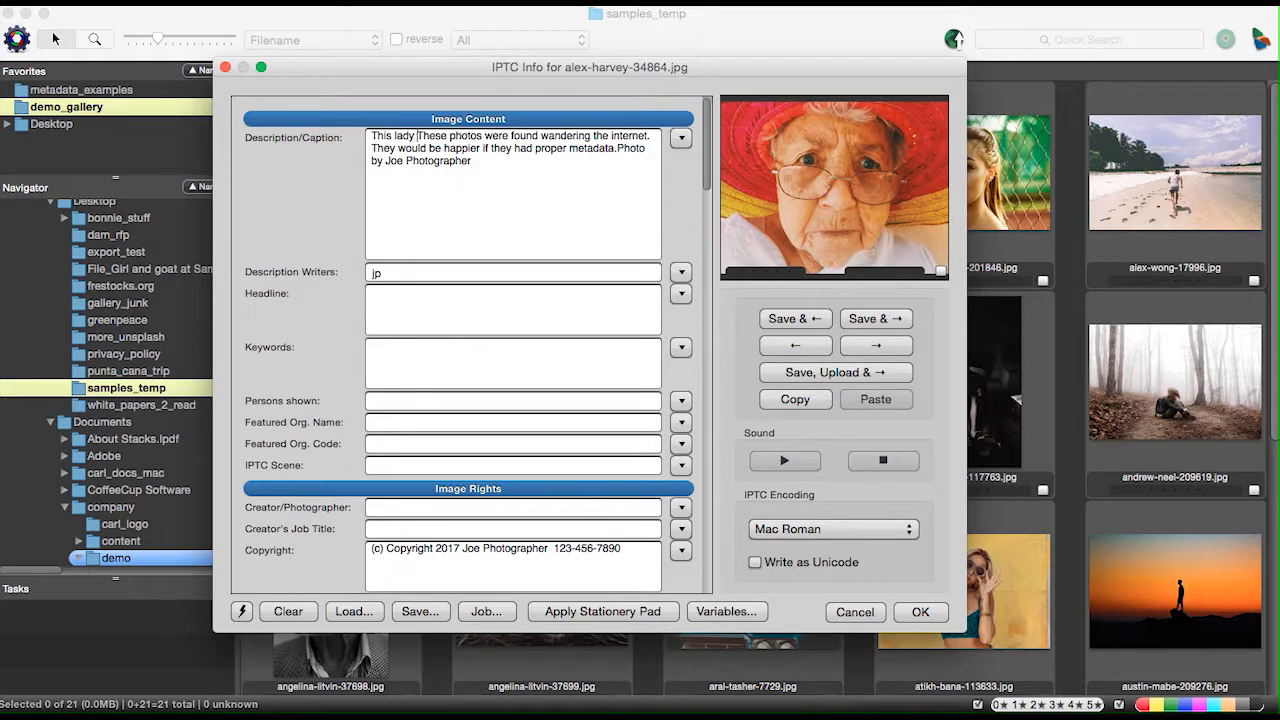
pyautogui.write('concerned th')
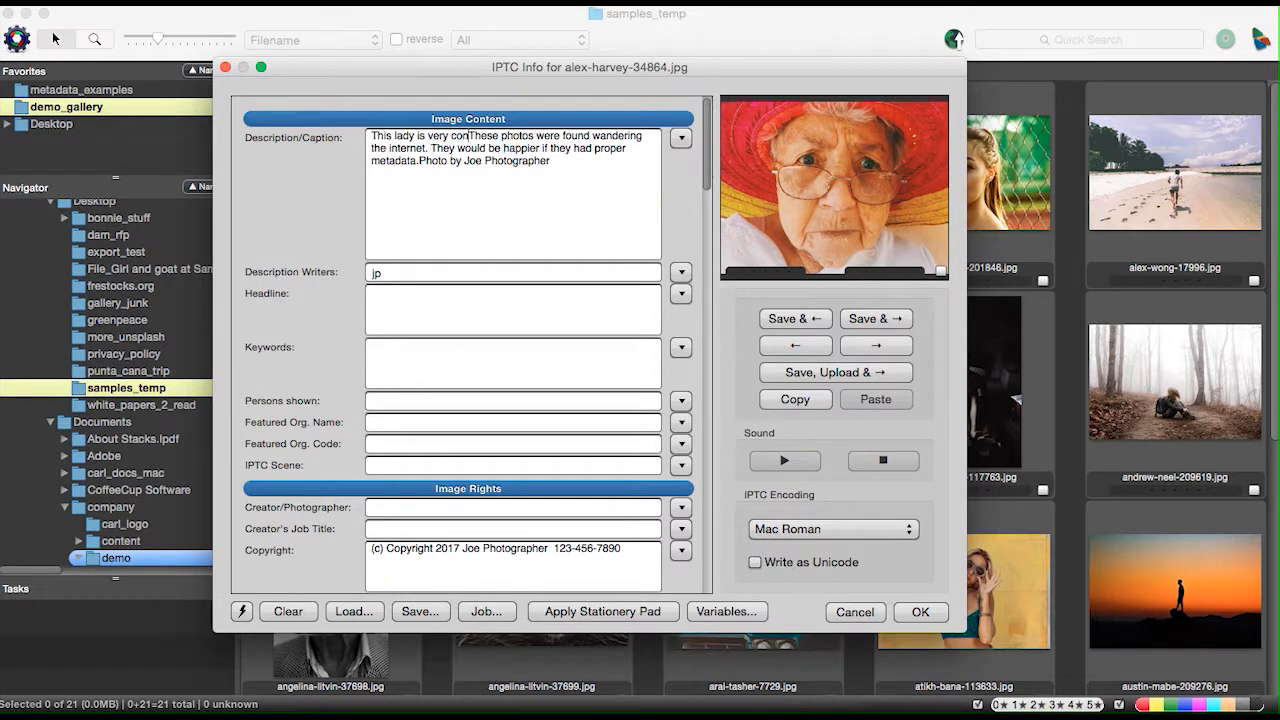
pyautogui.write('at she')
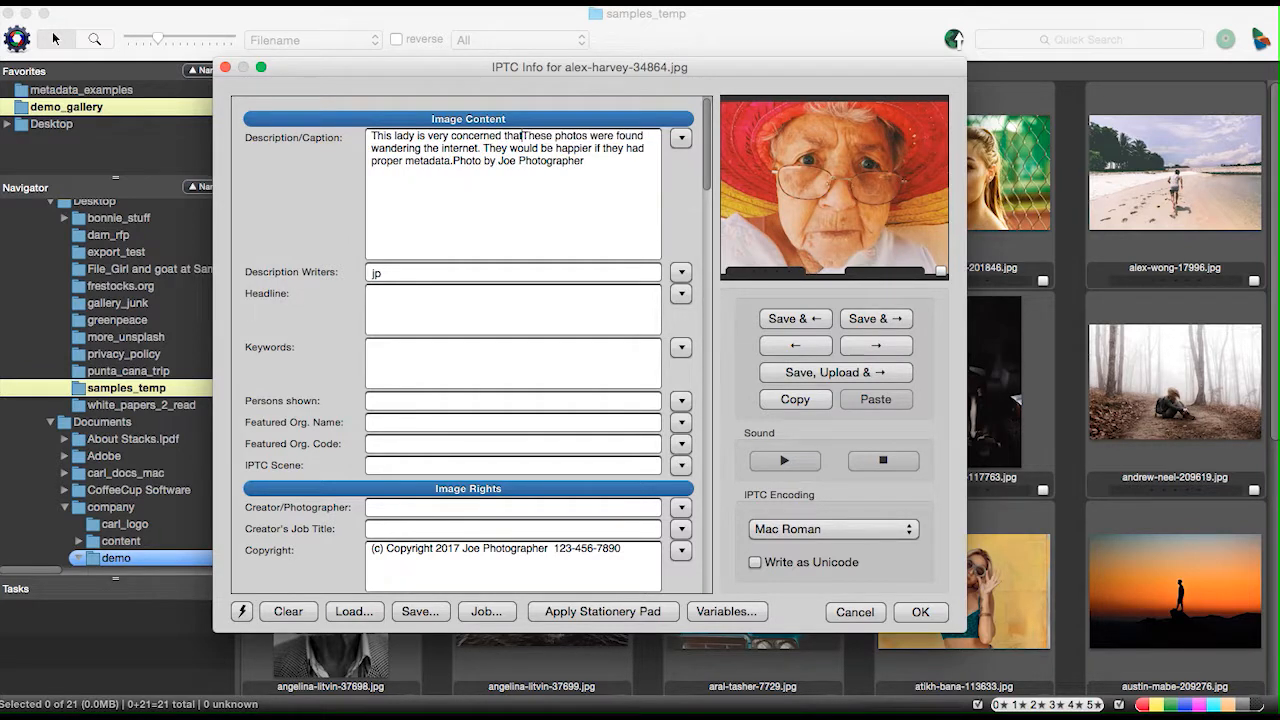
pyautogui.write("'s not iden")
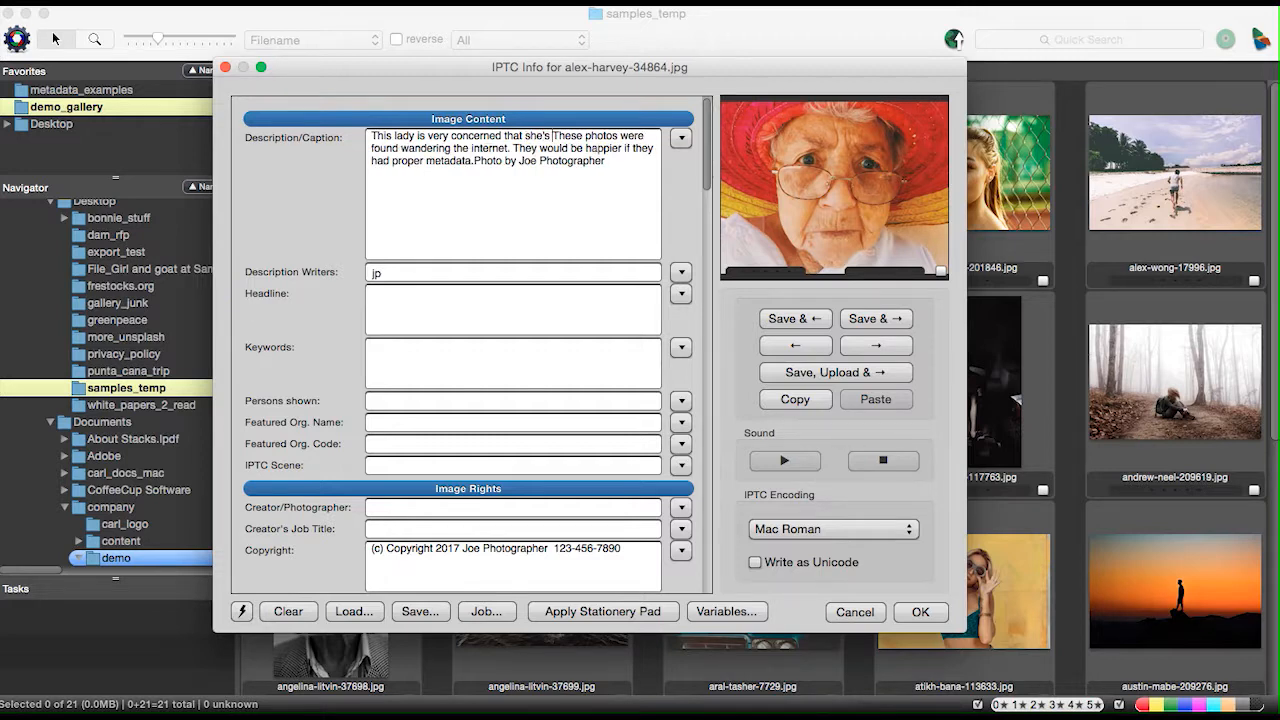
pyautogui.write('tified')
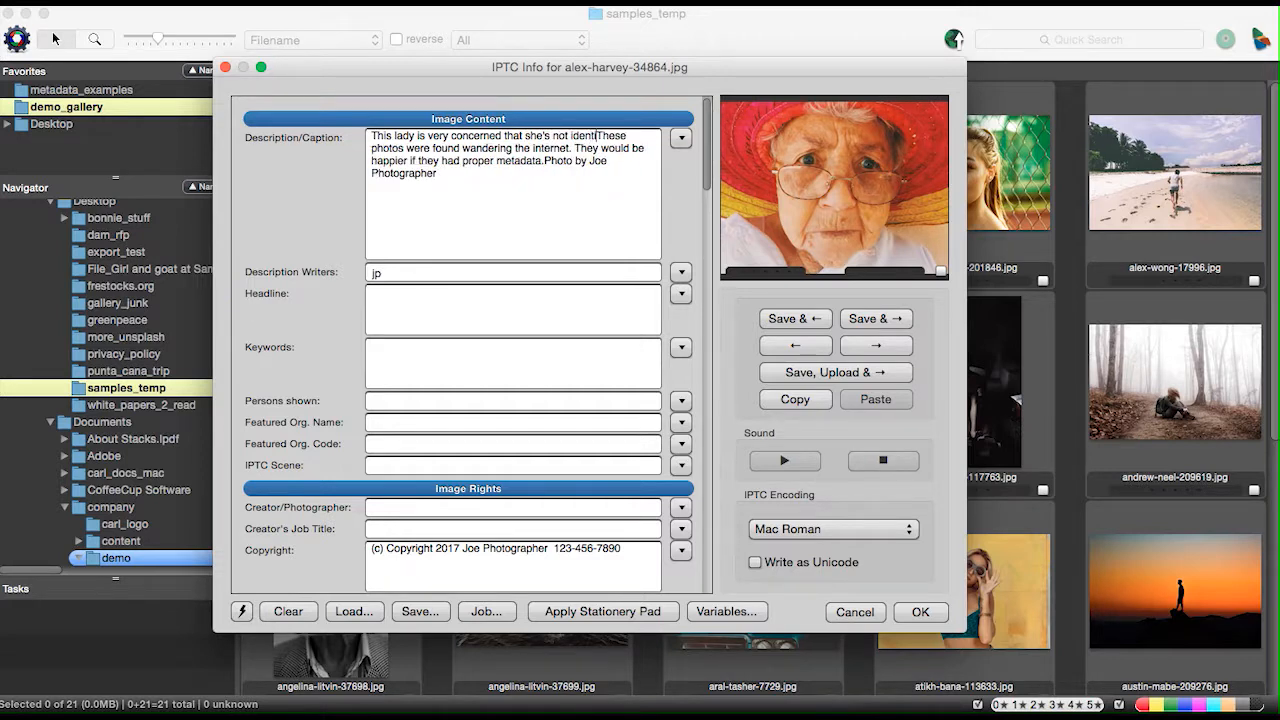
pyautogui.write('.')
# Add the missing space after "metadata." in the caption, save it, and leave the IPTC info window
pyautogui.click(545, 161)
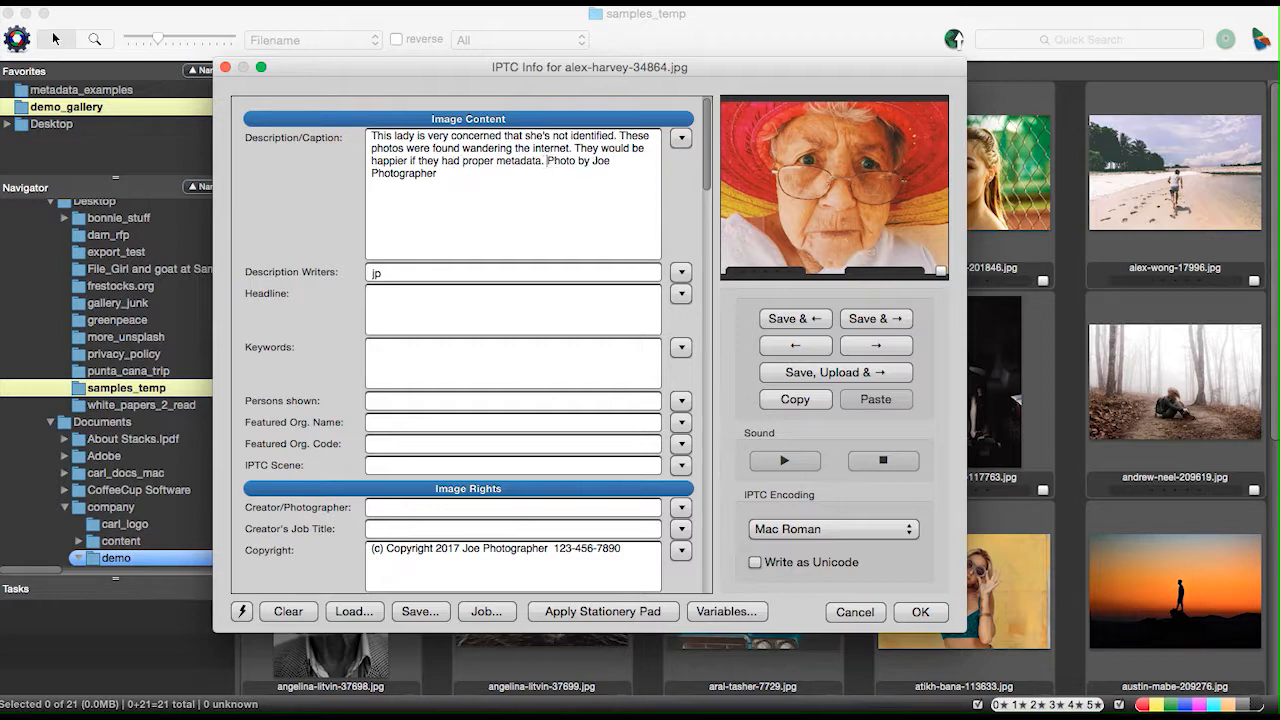
pyautogui.click(874, 320)
pyautogui.click(860, 613)
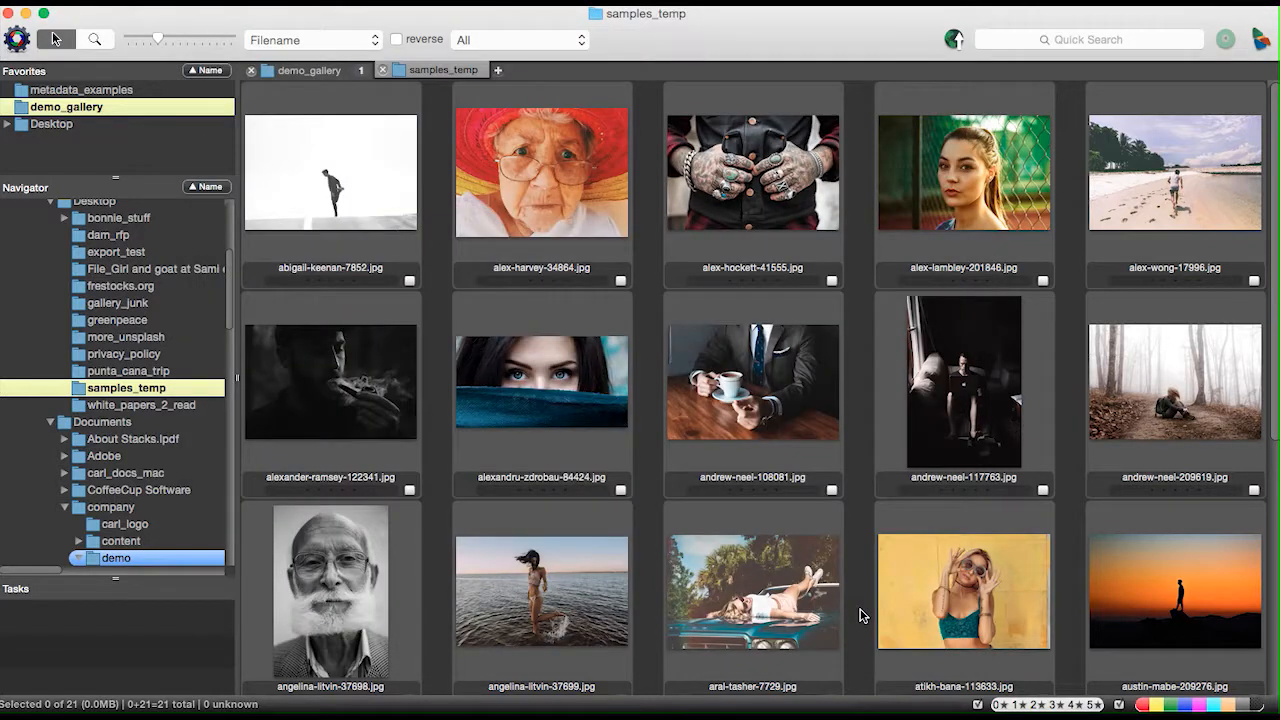